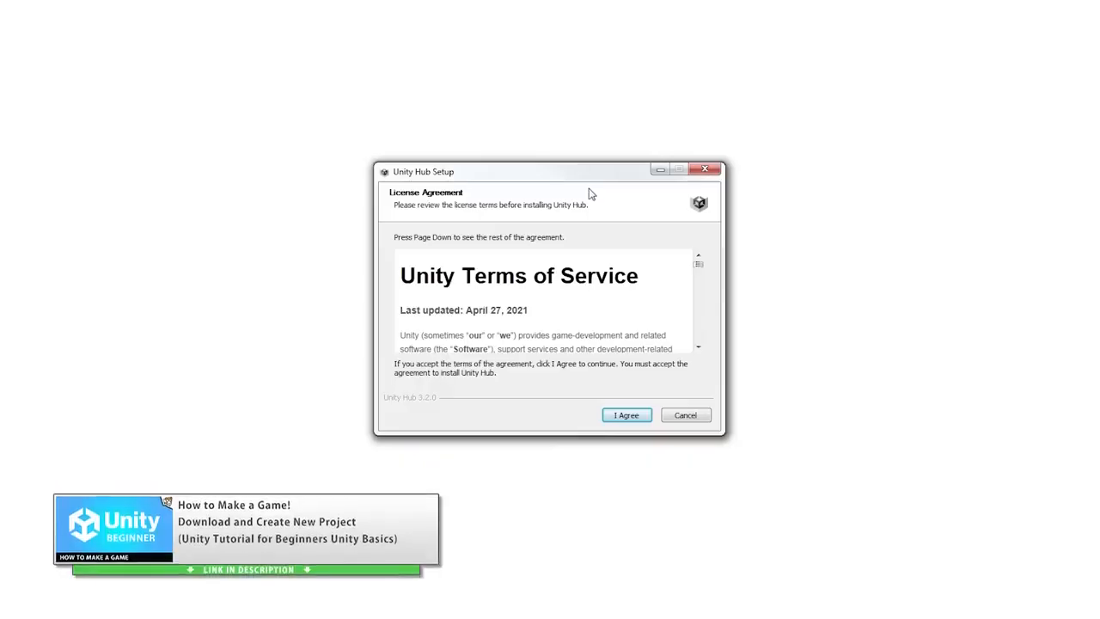
Step: Complete the Unity Hub installation and view installed editors such as 2022.2.0f1 and 2022.1.0f1
{"action": "left_click", "coordinate": [624, 415]}
{"action": "left_click", "coordinate": [627, 415]}
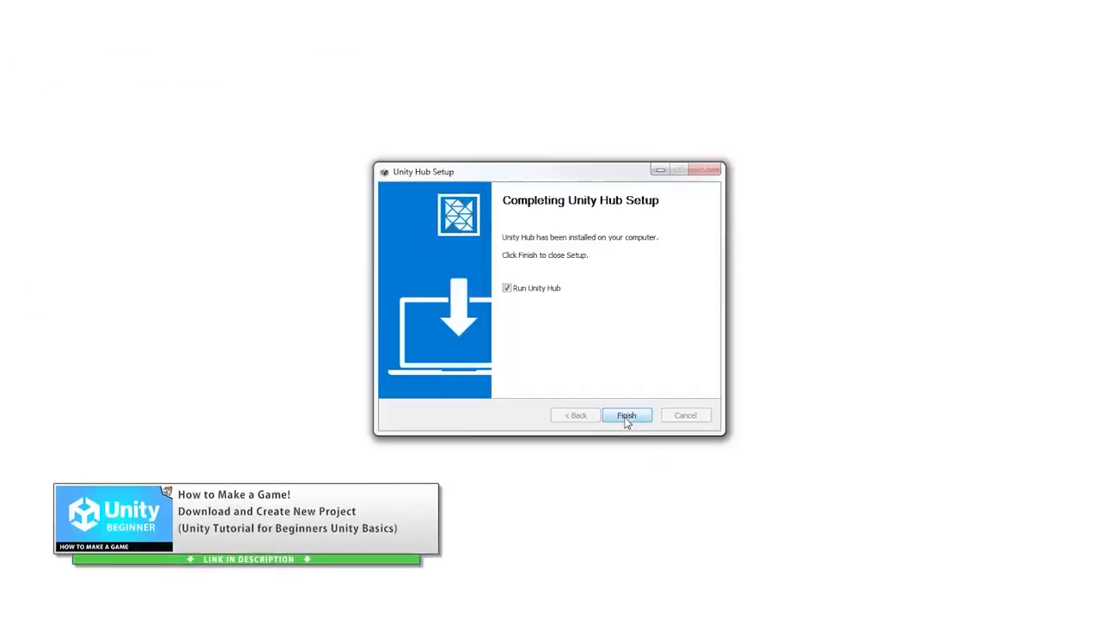
{"action": "left_click", "coordinate": [626, 416]}
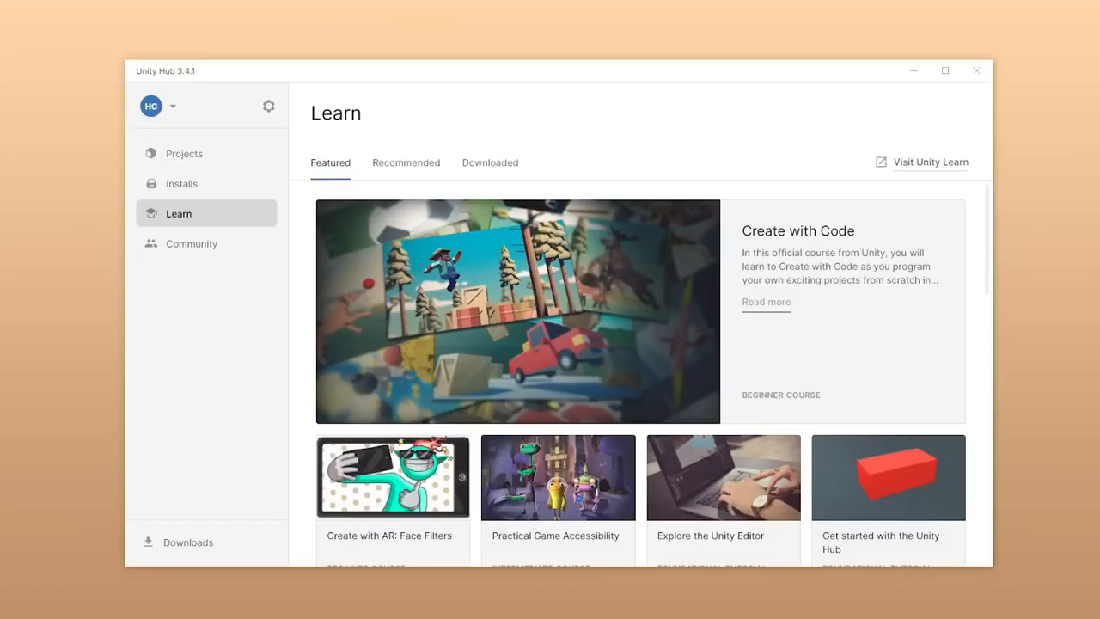
{"action": "left_click", "coordinate": [223, 192]}
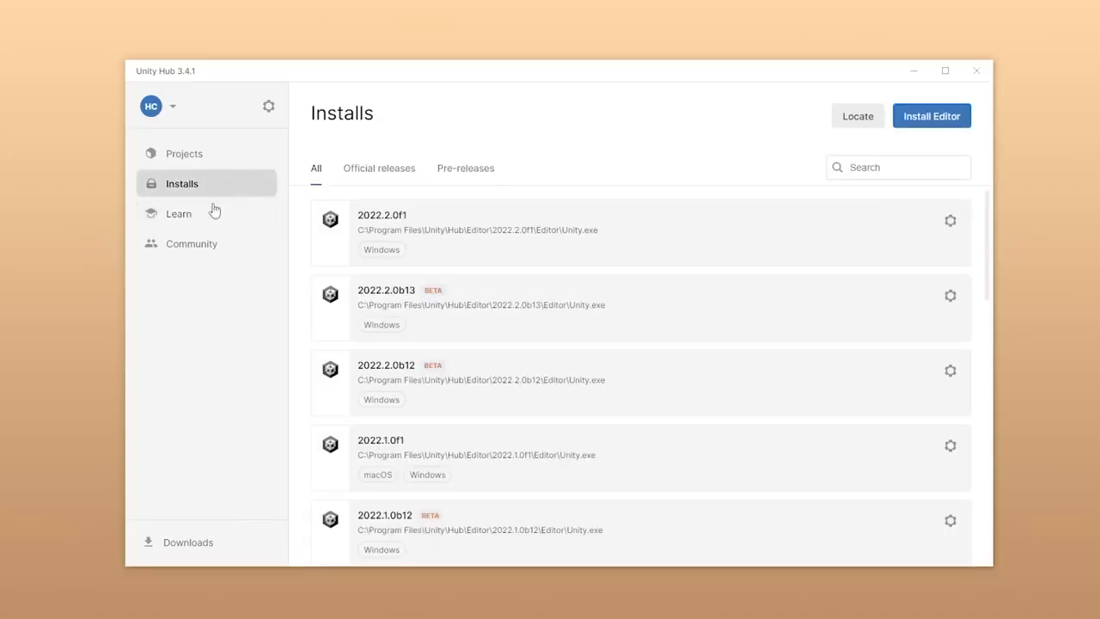
Step: Open the Install Unity Editor dialog offering 2021.3.16f1 LTS, 2020.3.43f1 LTS and 2022.2.1f1
{"action": "left_click", "coordinate": [924, 120]}
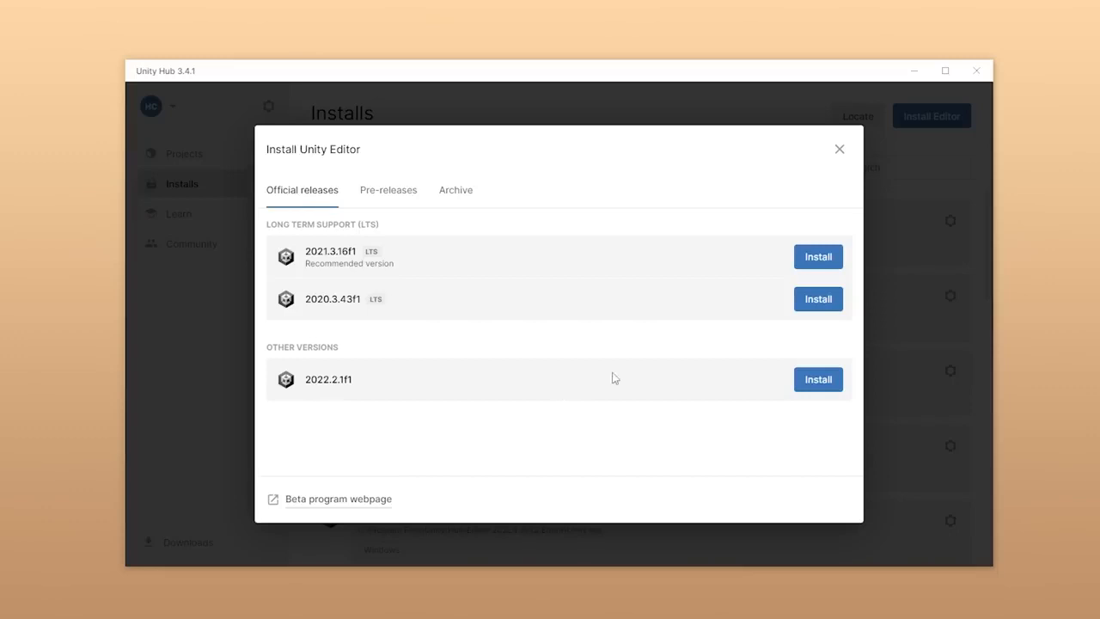
Step: Install editor 2022.2.1f1 with no extra modules, then return to the Projects page
{"action": "left_click", "coordinate": [818, 379]}
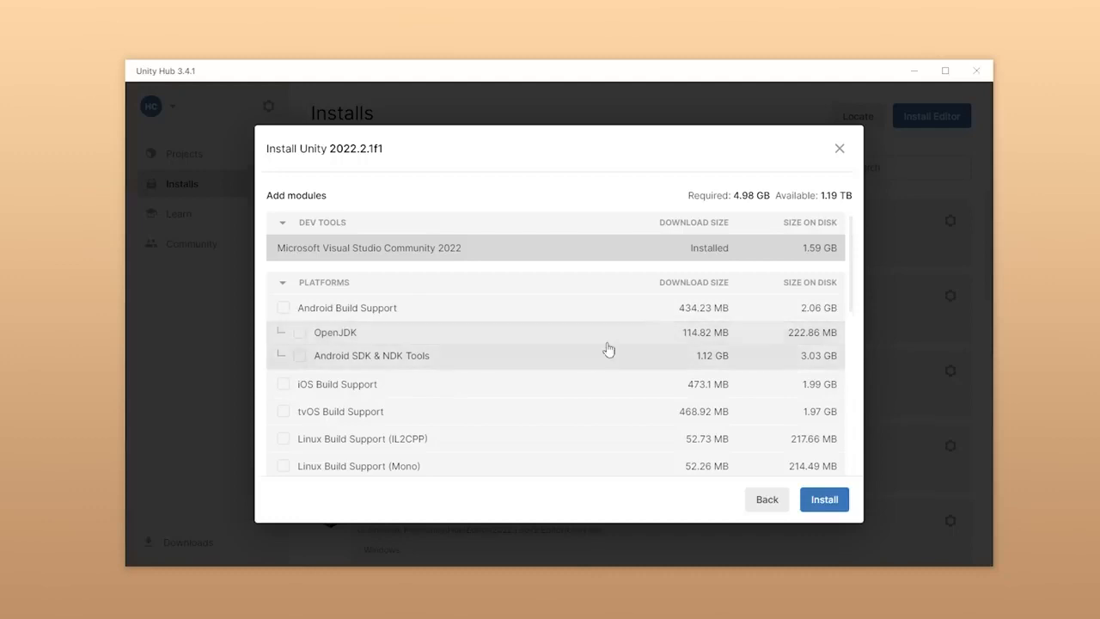
{"action": "scroll", "coordinate": [636, 344], "scroll_direction": "down", "scroll_amount": 5}
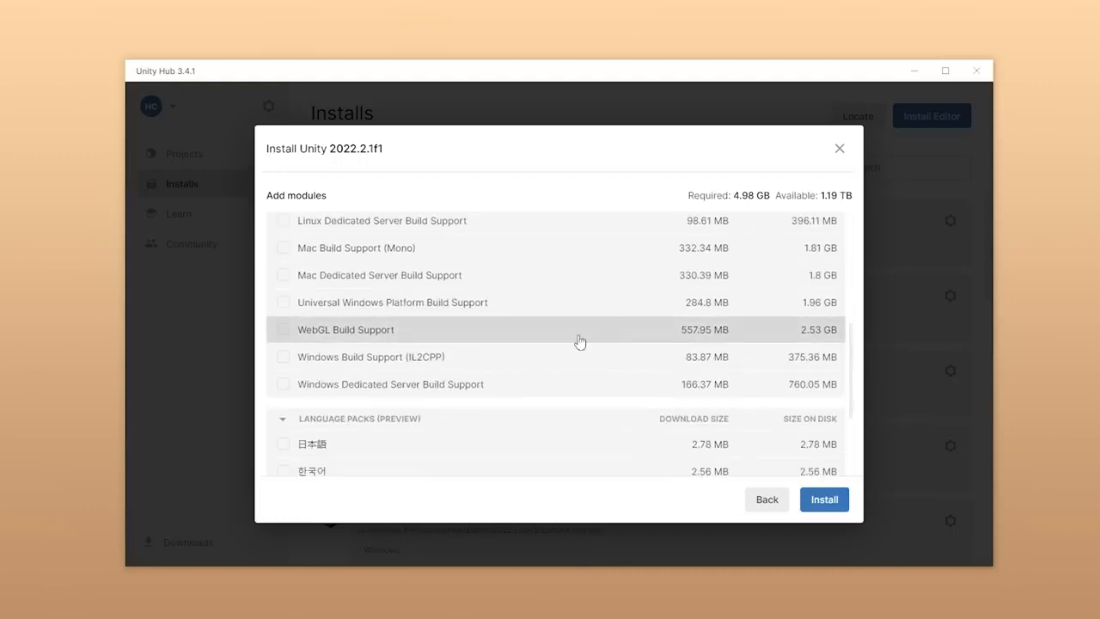
{"action": "scroll", "coordinate": [602, 275], "scroll_direction": "down", "scroll_amount": 3}
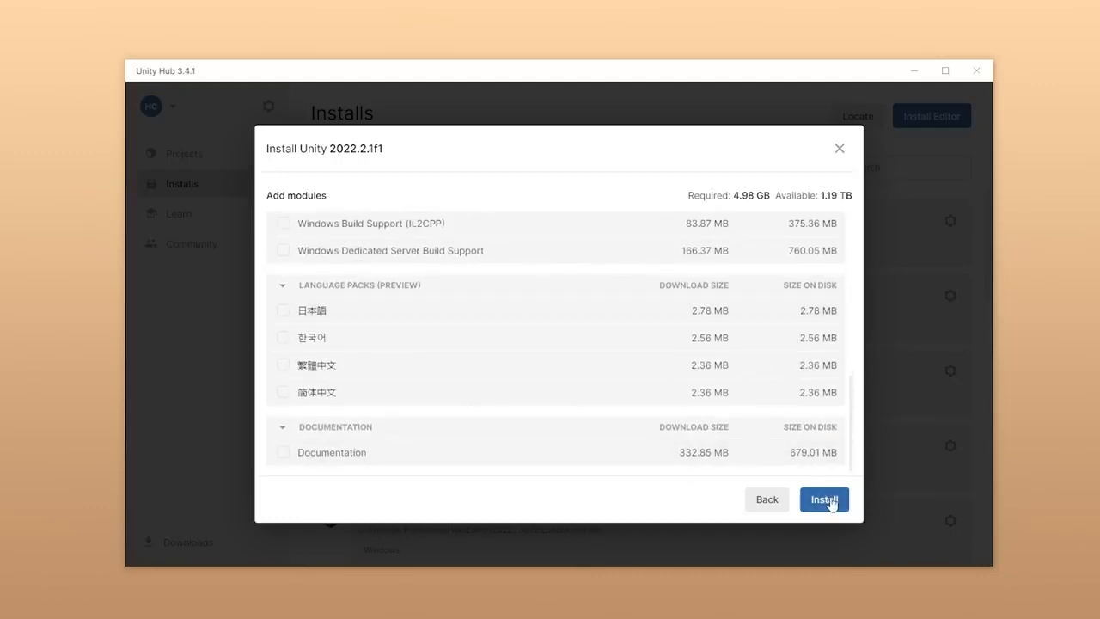
{"action": "left_click", "coordinate": [824, 500]}
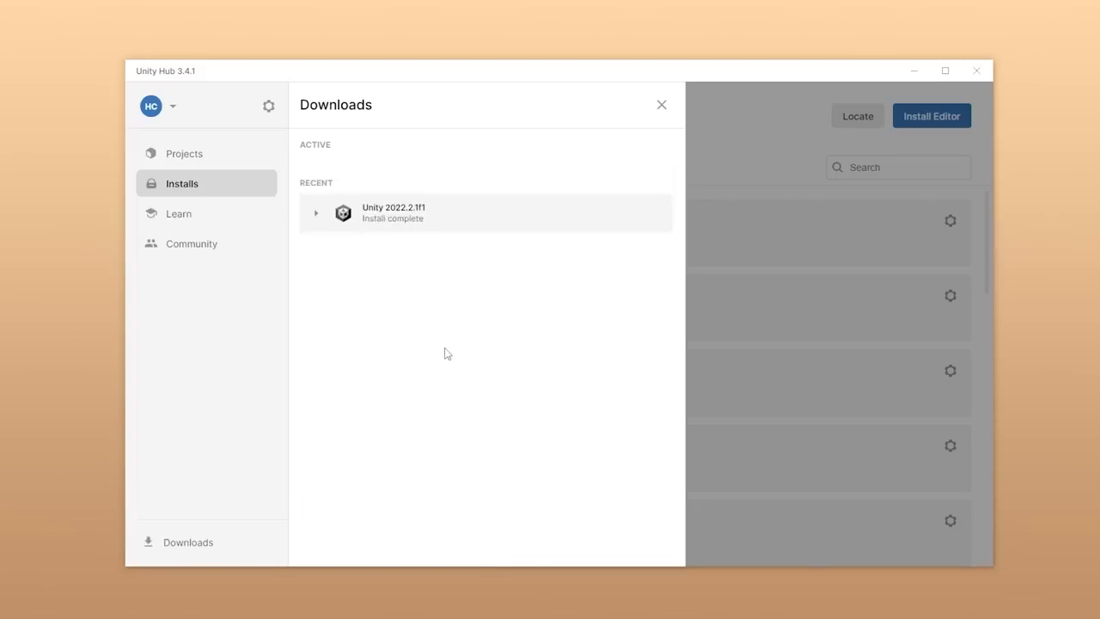
{"action": "left_click", "coordinate": [184, 157]}
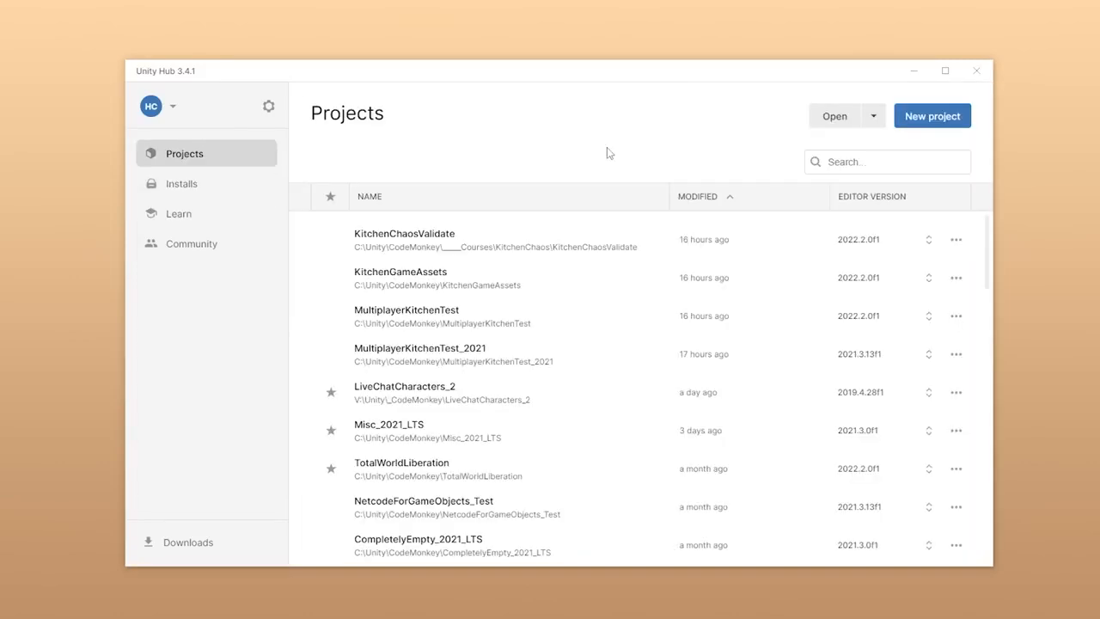
Step: Start a new project on editor 2022.2.1f1 using the 3D (URP) template
{"action": "left_click", "coordinate": [933, 118]}
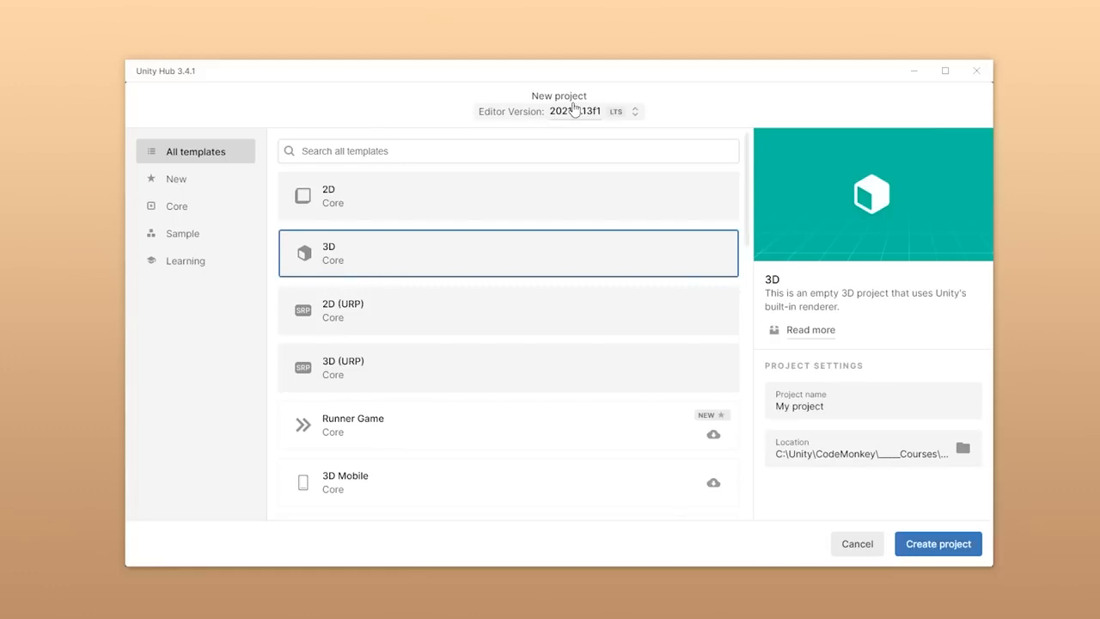
{"action": "left_click", "coordinate": [574, 111]}
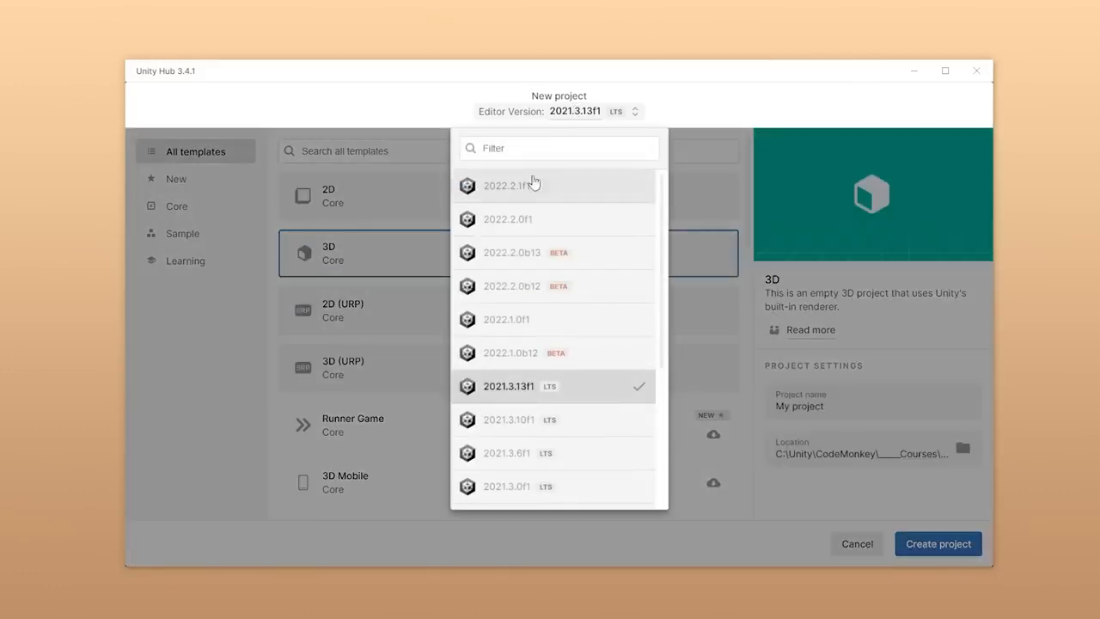
{"action": "left_click", "coordinate": [514, 198]}
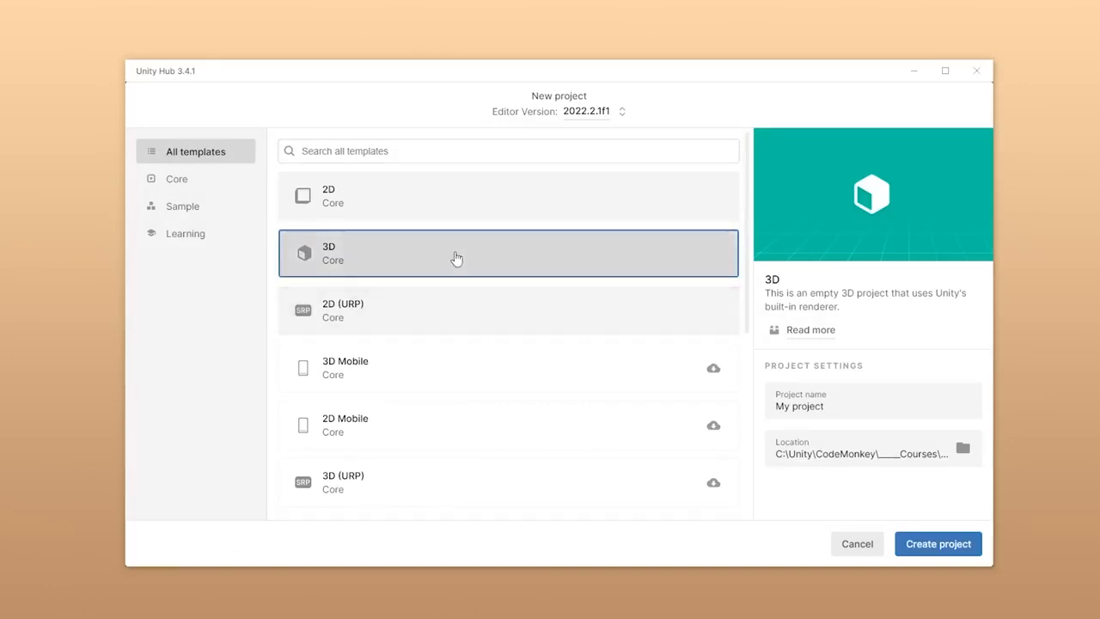
{"action": "left_click", "coordinate": [402, 491]}
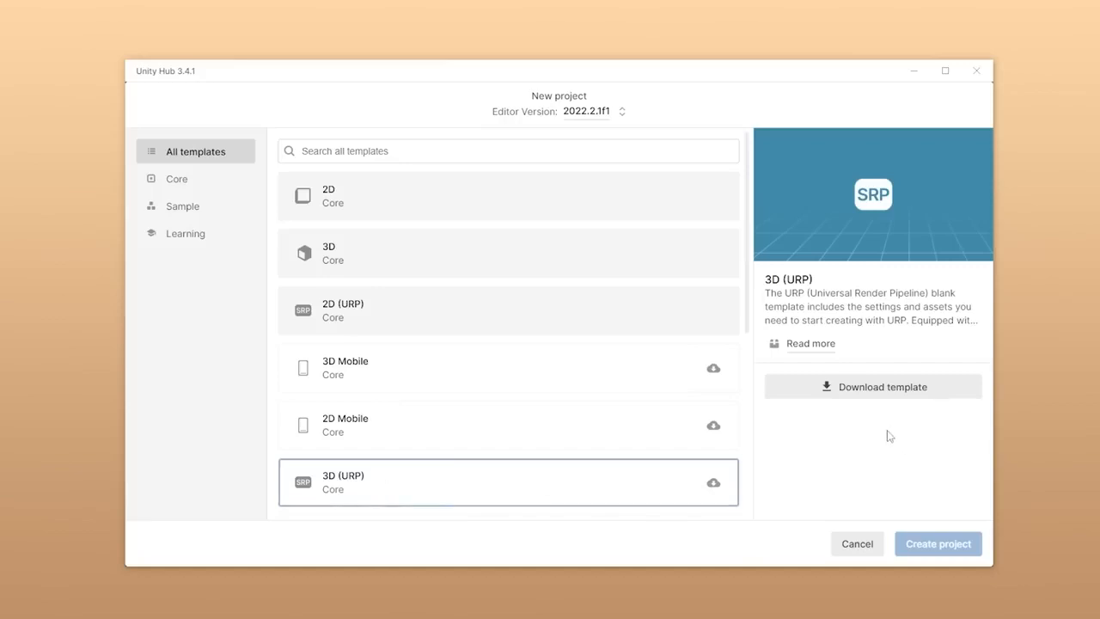
Step: Download the 3D (URP) template and create the project named 'KitchenChaos'
{"action": "left_click", "coordinate": [875, 397]}
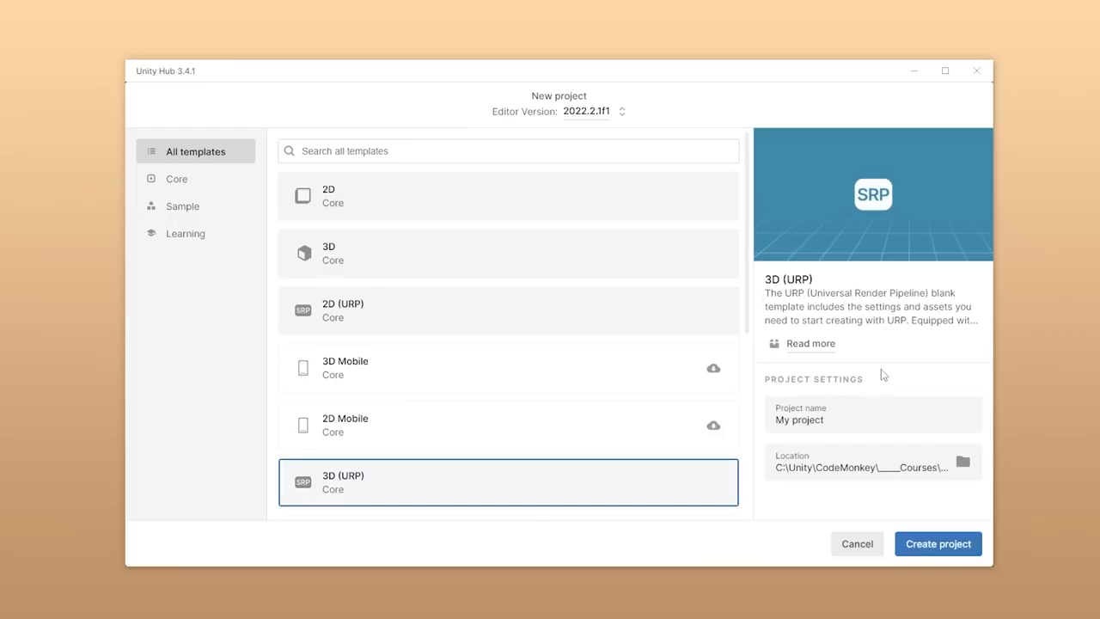
{"action": "left_click", "coordinate": [842, 421]}
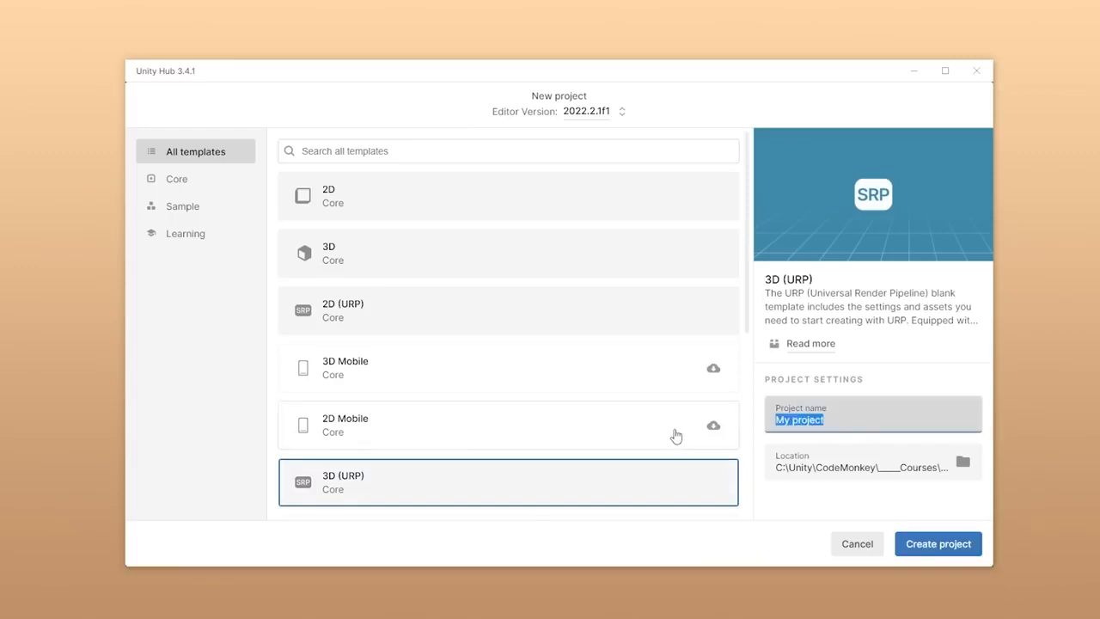
{"action": "type", "text": "KitchenChaos"}
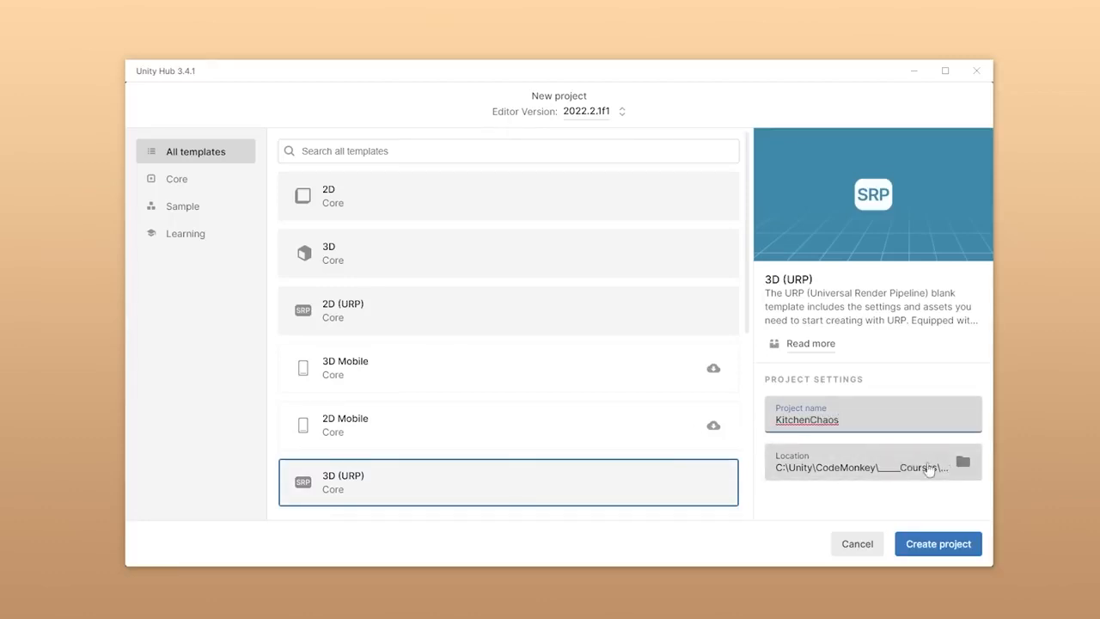
{"action": "left_click", "coordinate": [891, 387]}
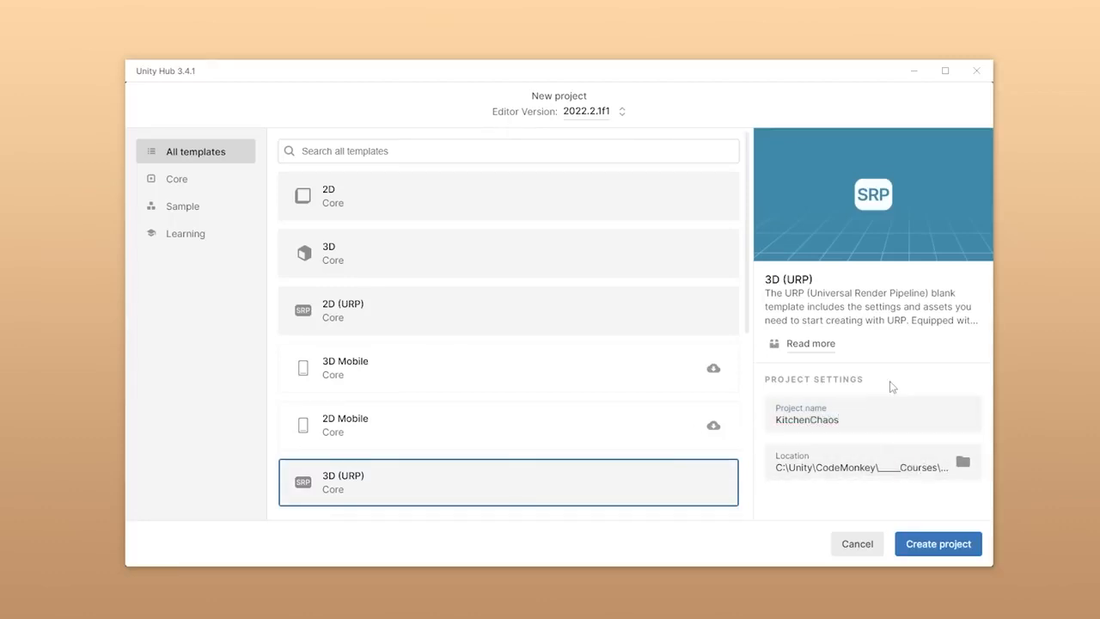
{"action": "left_click", "coordinate": [939, 544]}
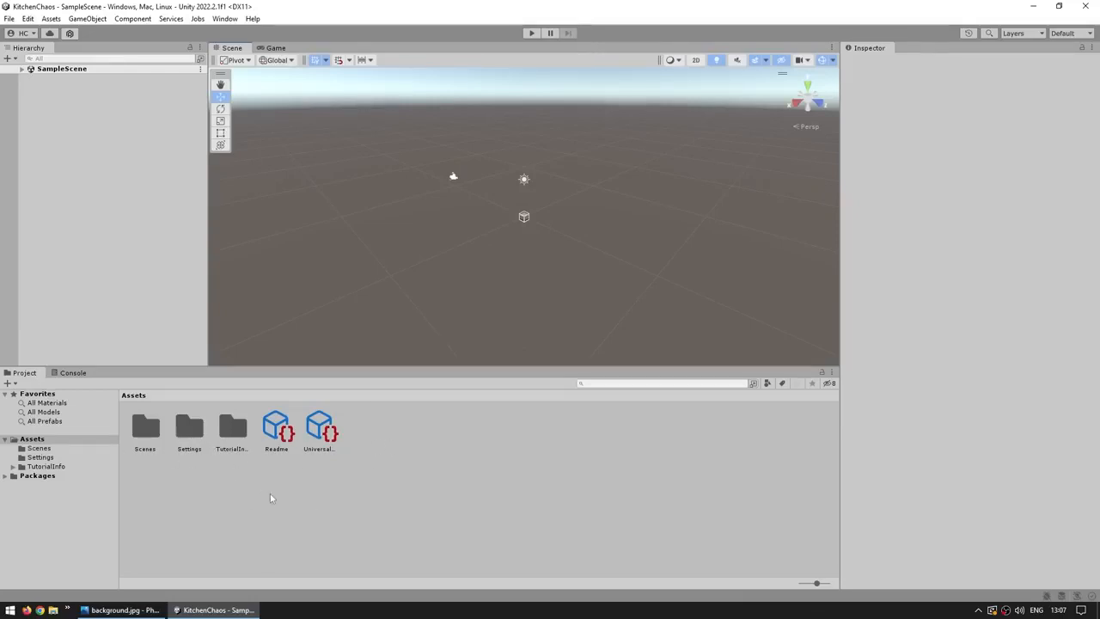
Step: View the template's Readme, then remove the Readme assets from the project
{"action": "left_click", "coordinate": [275, 440]}
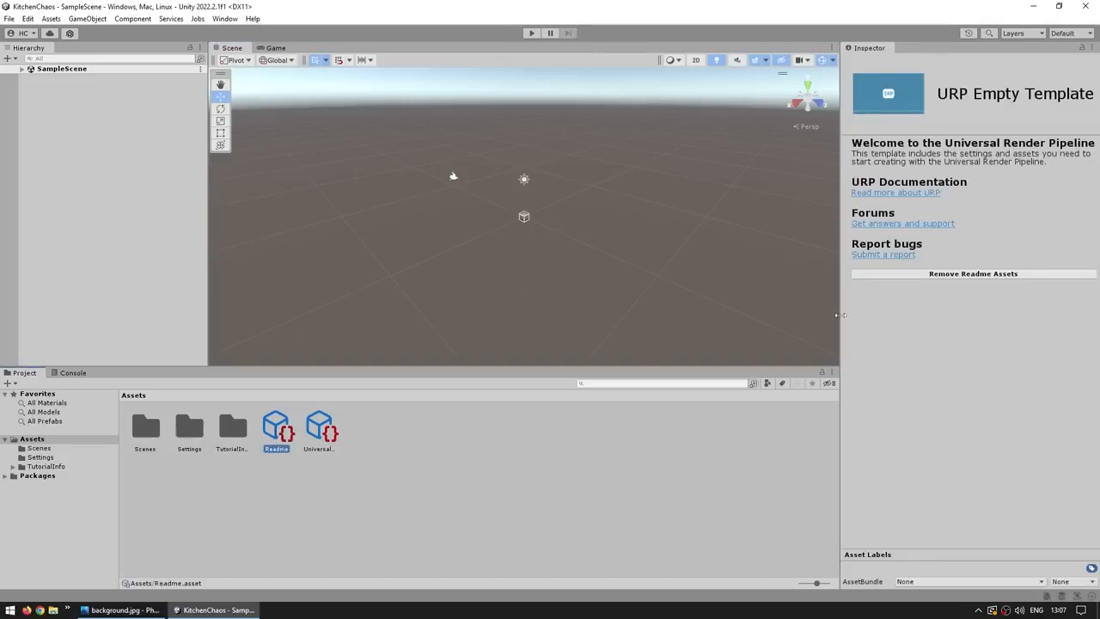
{"action": "left_click_drag", "start_coordinate": [840, 319], "coordinate": [782, 320]}
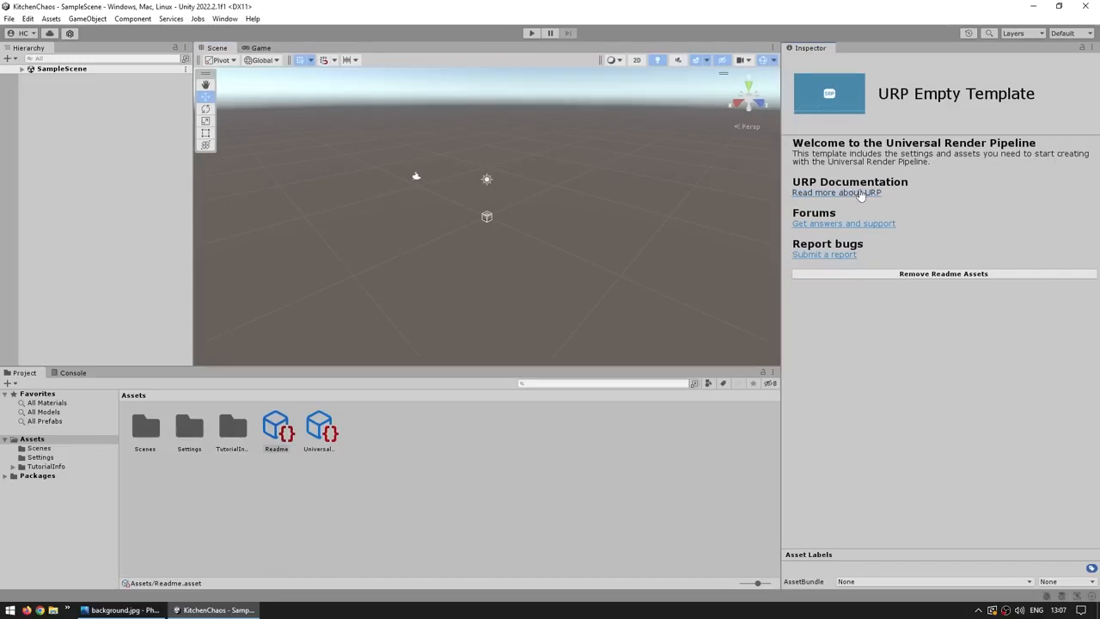
{"action": "left_click", "coordinate": [951, 275]}
{"action": "left_click", "coordinate": [585, 332]}
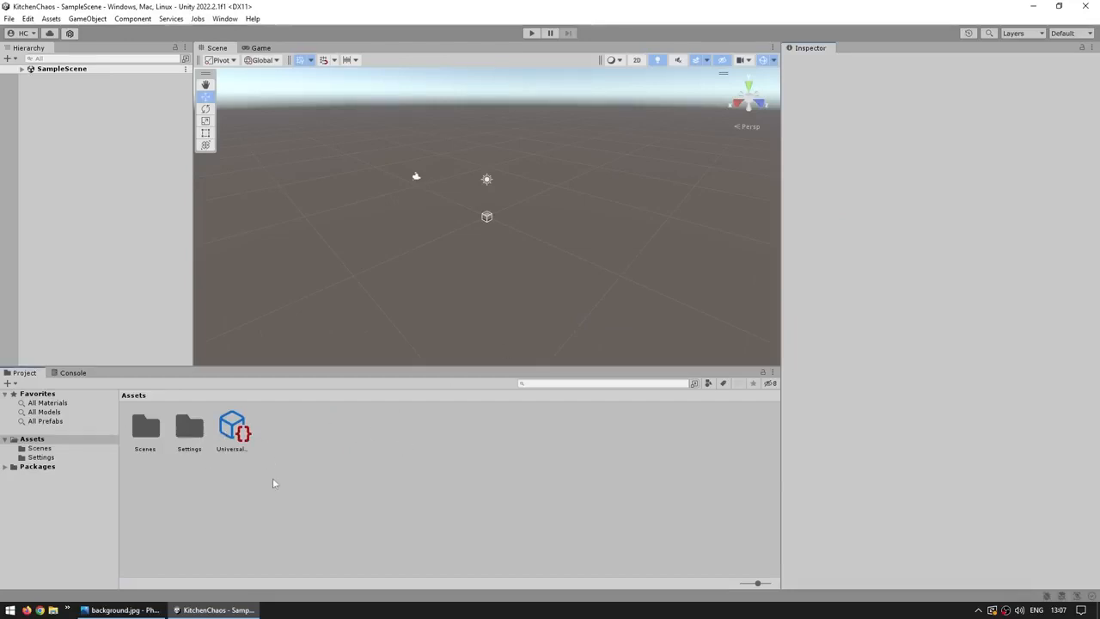
Step: Browse the Scenes and Settings folders and select the URP global settings asset
{"action": "double_click", "coordinate": [147, 431]}
{"action": "left_click", "coordinate": [146, 430]}
{"action": "left_click", "coordinate": [133, 395]}
{"action": "double_click", "coordinate": [189, 429]}
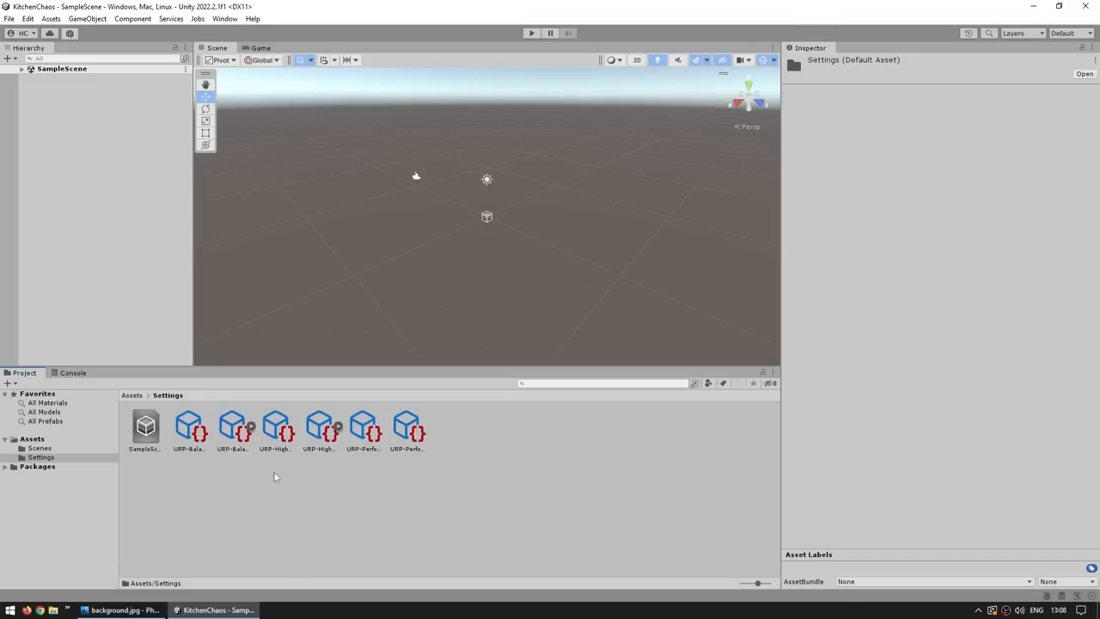
{"action": "key", "text": "BackSpace"}
{"action": "left_click", "coordinate": [236, 437]}
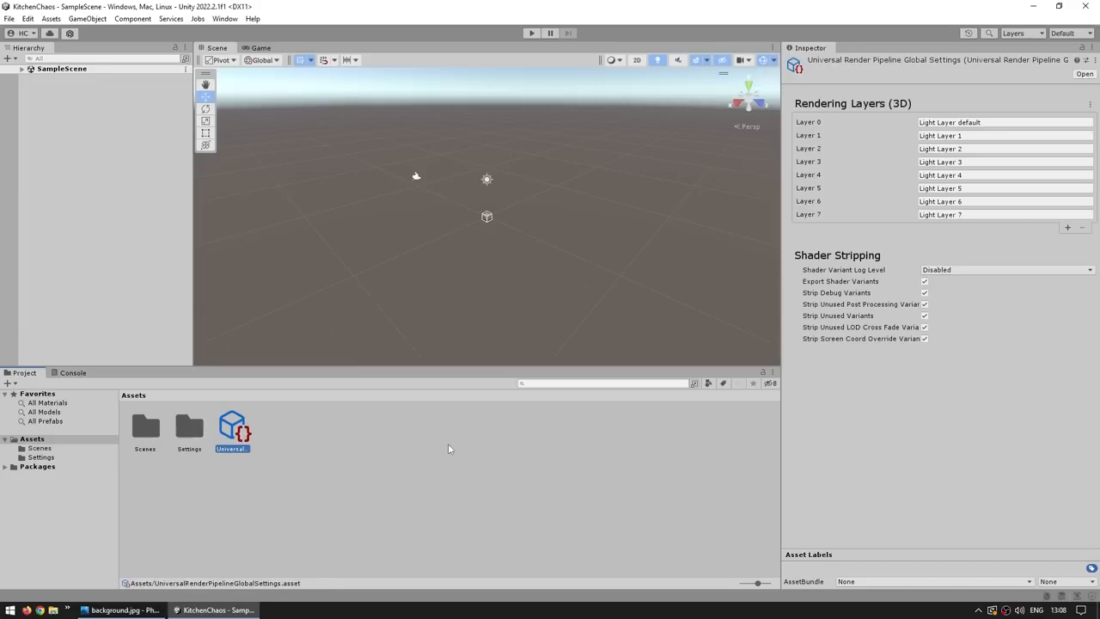
{"action": "left_click", "coordinate": [28, 18]}
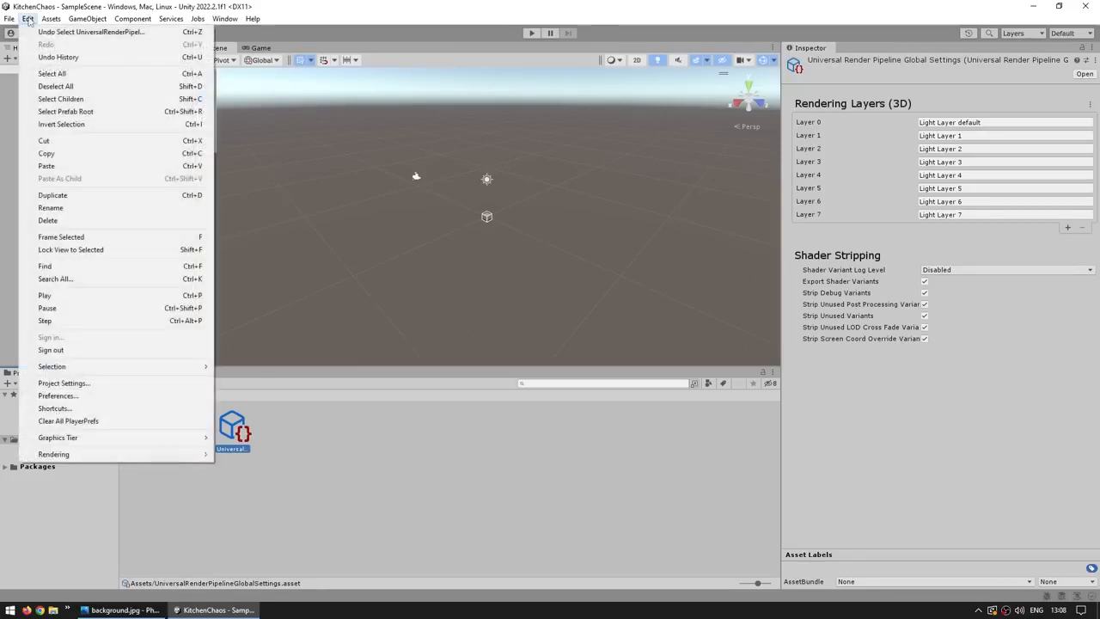
Step: Review the Graphics render pipeline asset and the URP Global Settings in Project Settings
{"action": "left_click", "coordinate": [74, 384]}
{"action": "left_click", "coordinate": [138, 122]}
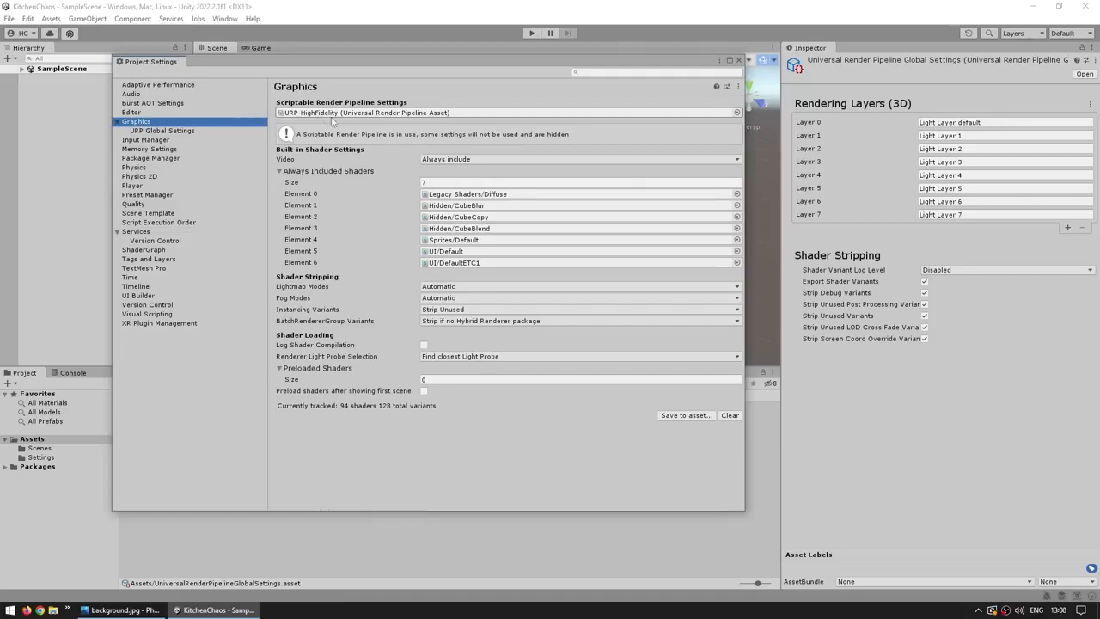
{"action": "left_click", "coordinate": [737, 112]}
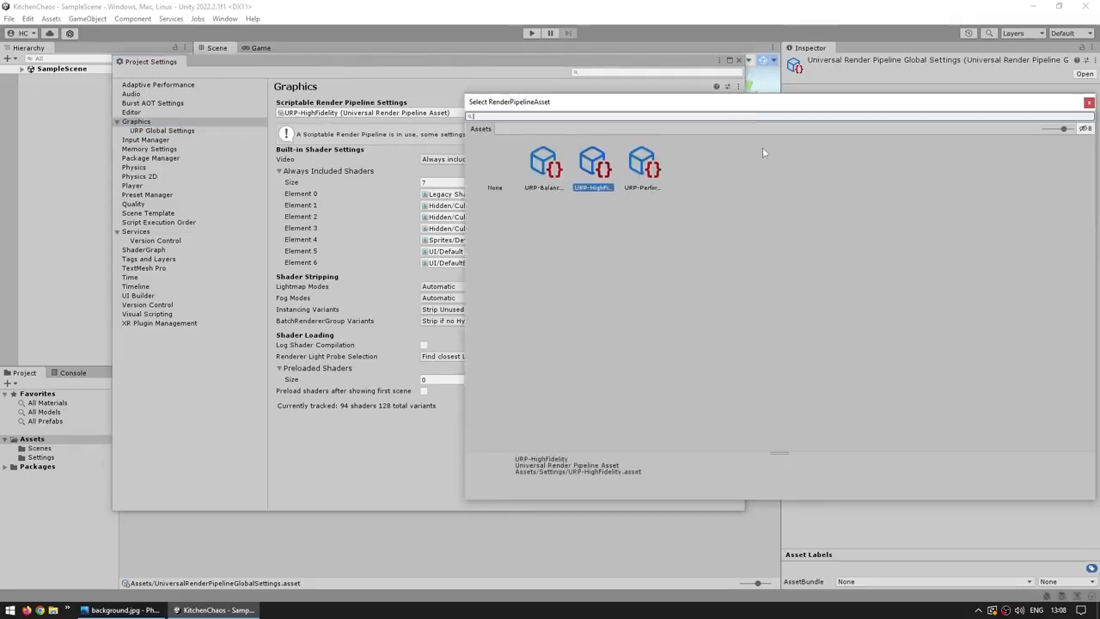
{"action": "key", "text": "Escape"}
{"action": "left_click", "coordinate": [152, 130]}
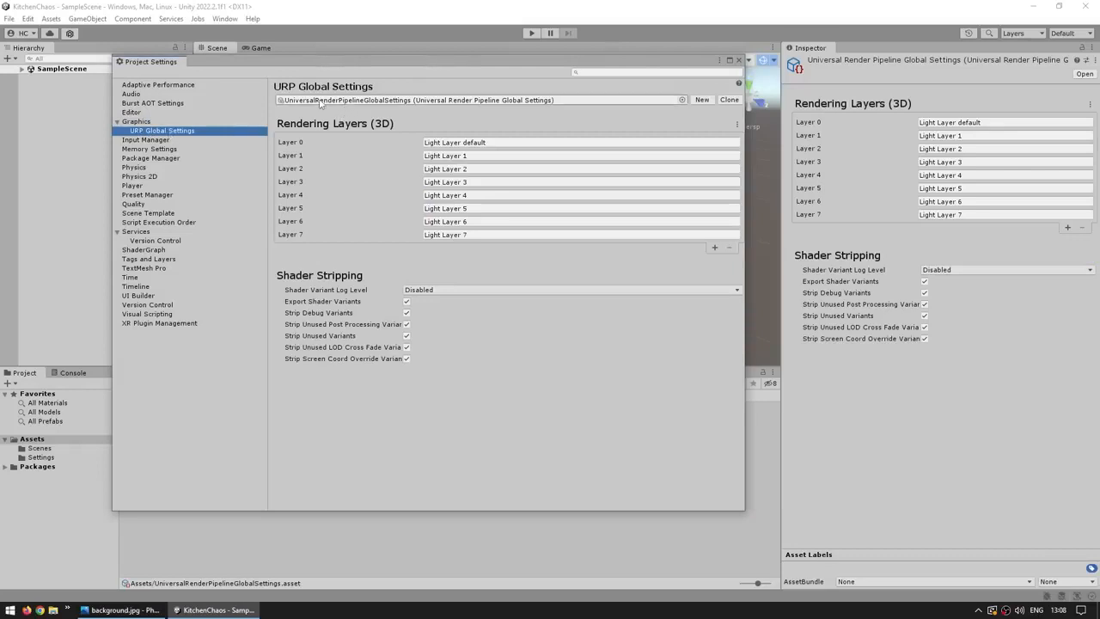
Step: Make High Fidelity the active quality level and delete the Performant and Balanced levels
{"action": "left_click", "coordinate": [134, 205]}
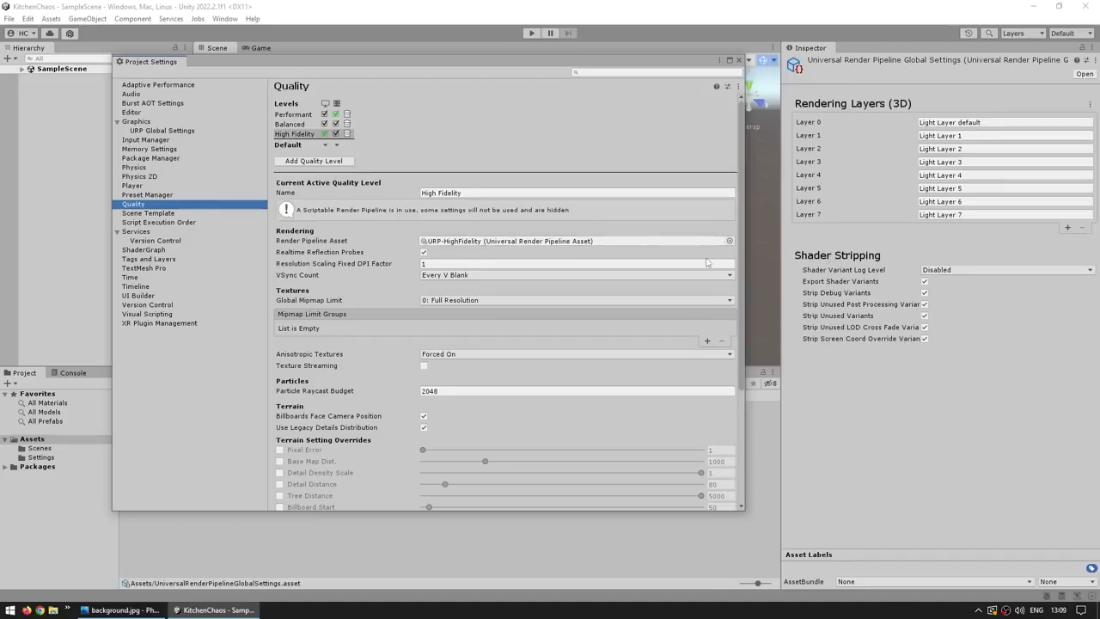
{"action": "left_click", "coordinate": [286, 135]}
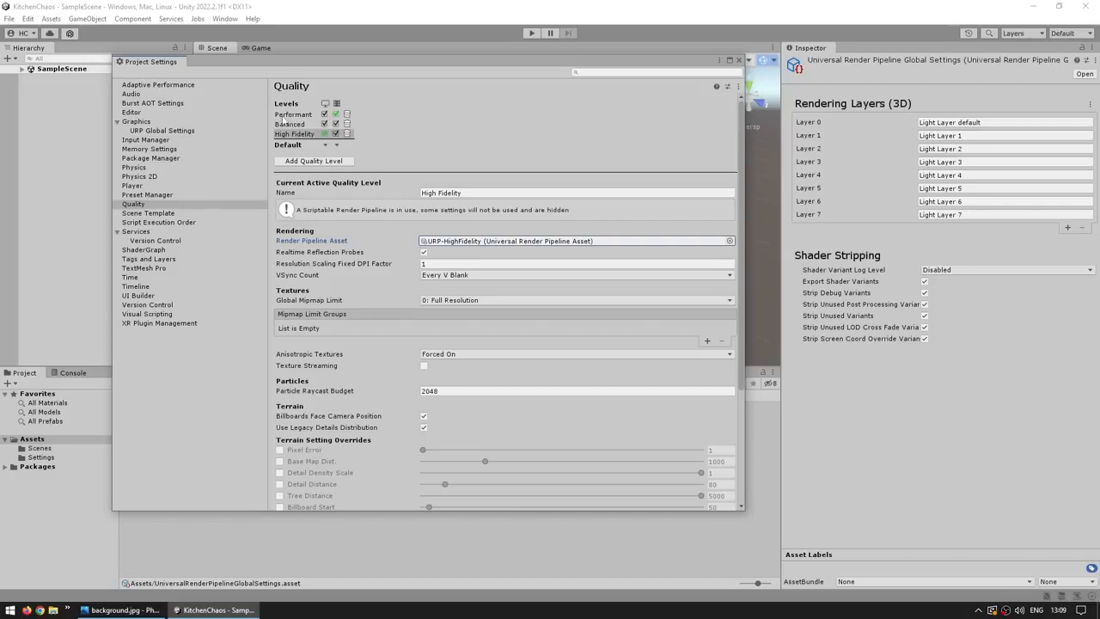
{"action": "left_click", "coordinate": [347, 114]}
{"action": "left_click", "coordinate": [347, 114]}
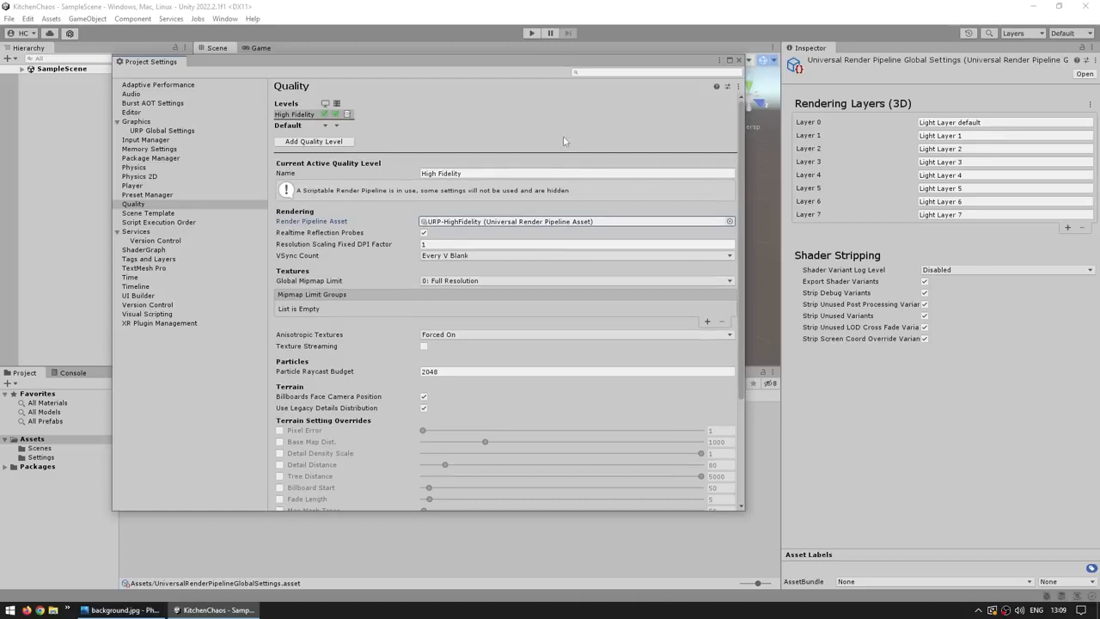
{"action": "left_click", "coordinate": [739, 61]}
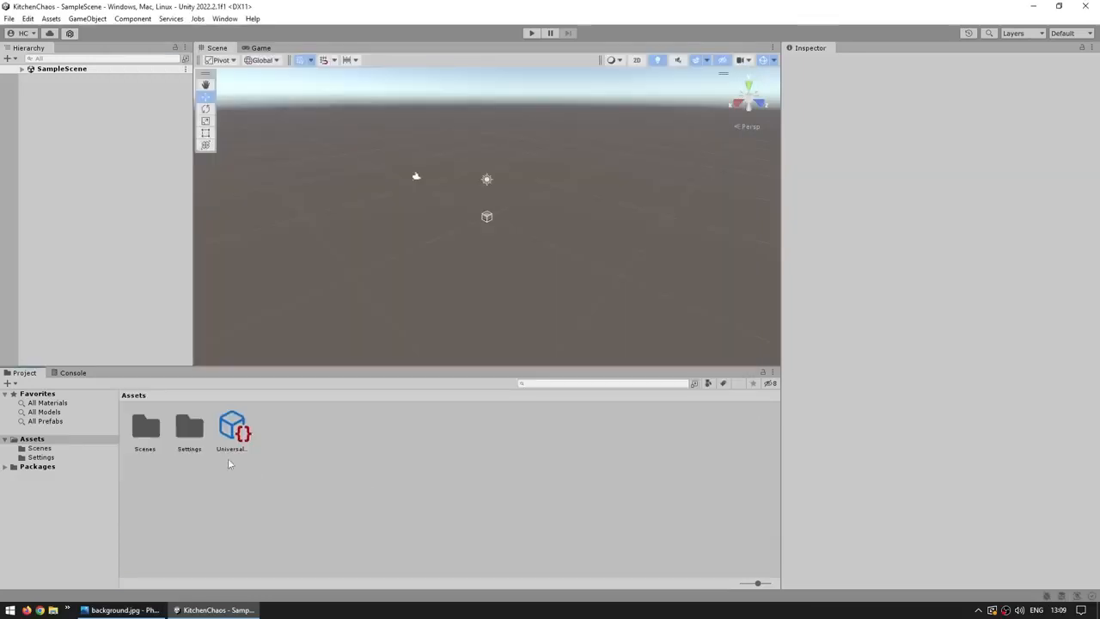
Step: Delete the URP-Balanced and URP-Performant pipeline and renderer assets from the Settings folder
{"action": "double_click", "coordinate": [194, 438]}
{"action": "left_click", "coordinate": [189, 428]}
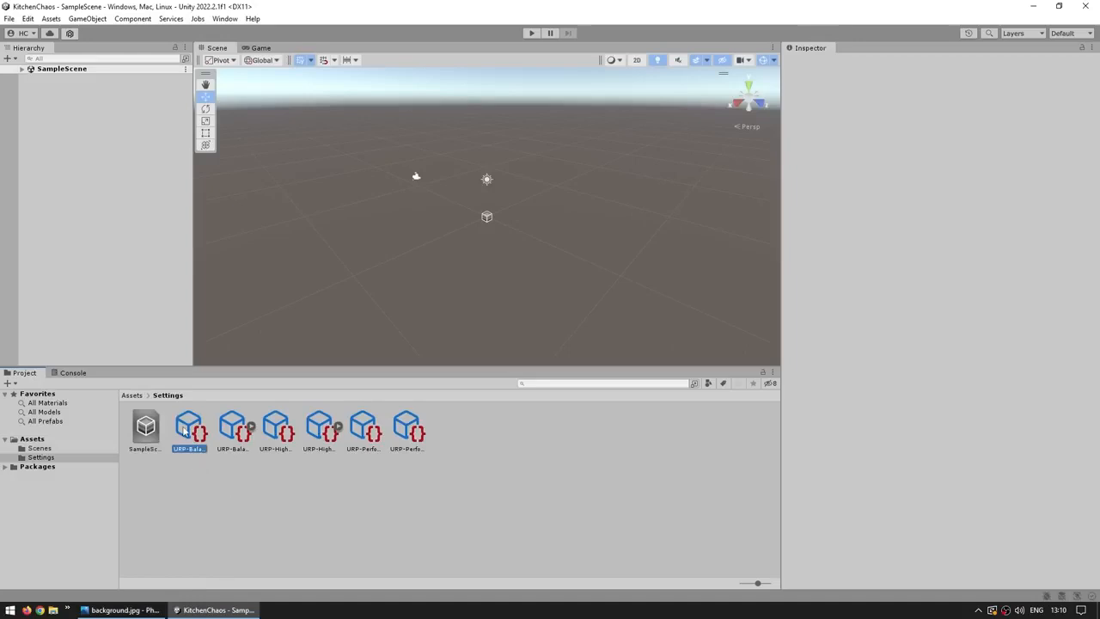
{"action": "left_click", "coordinate": [237, 428], "text": "ctrl"}
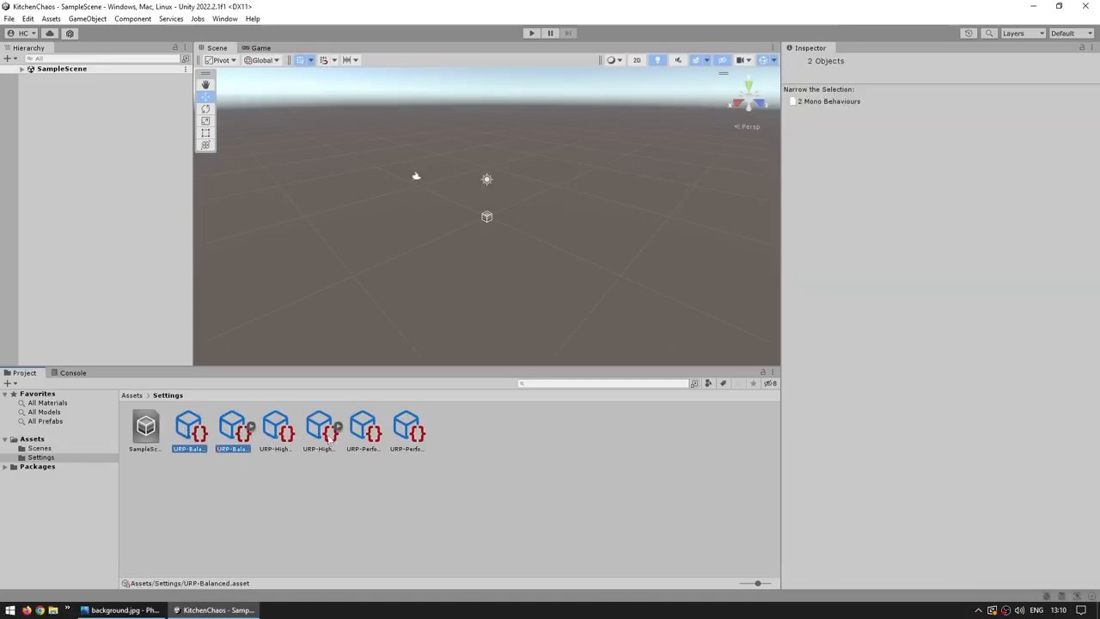
{"action": "left_click", "coordinate": [374, 436], "text": "ctrl"}
{"action": "left_click", "coordinate": [417, 435], "text": "ctrl"}
{"action": "key", "text": "Delete"}
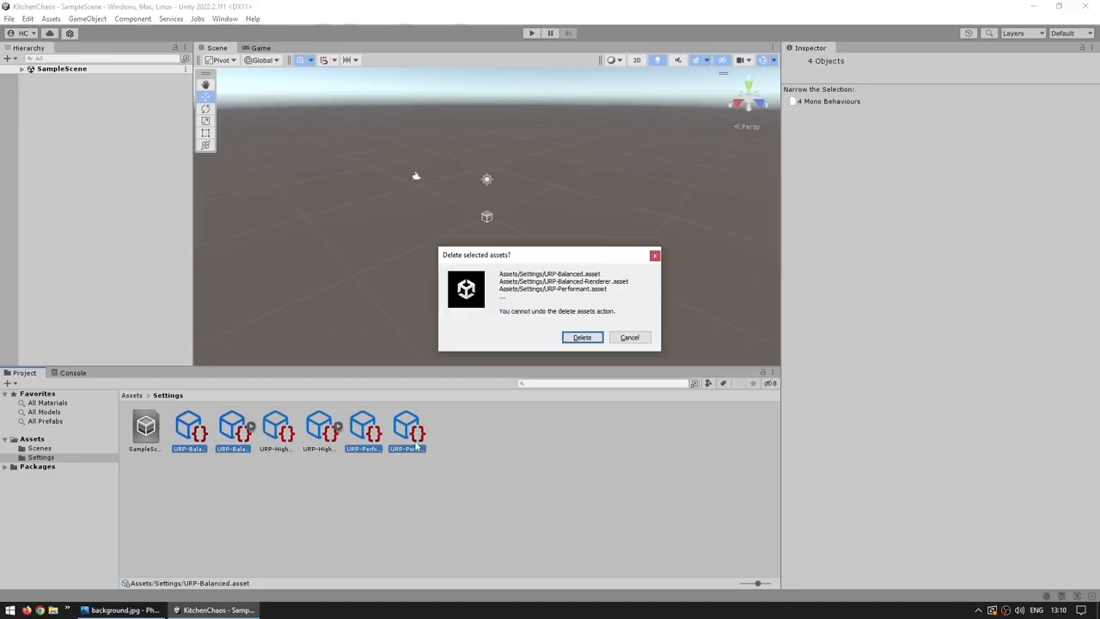
{"action": "key", "text": "Return"}
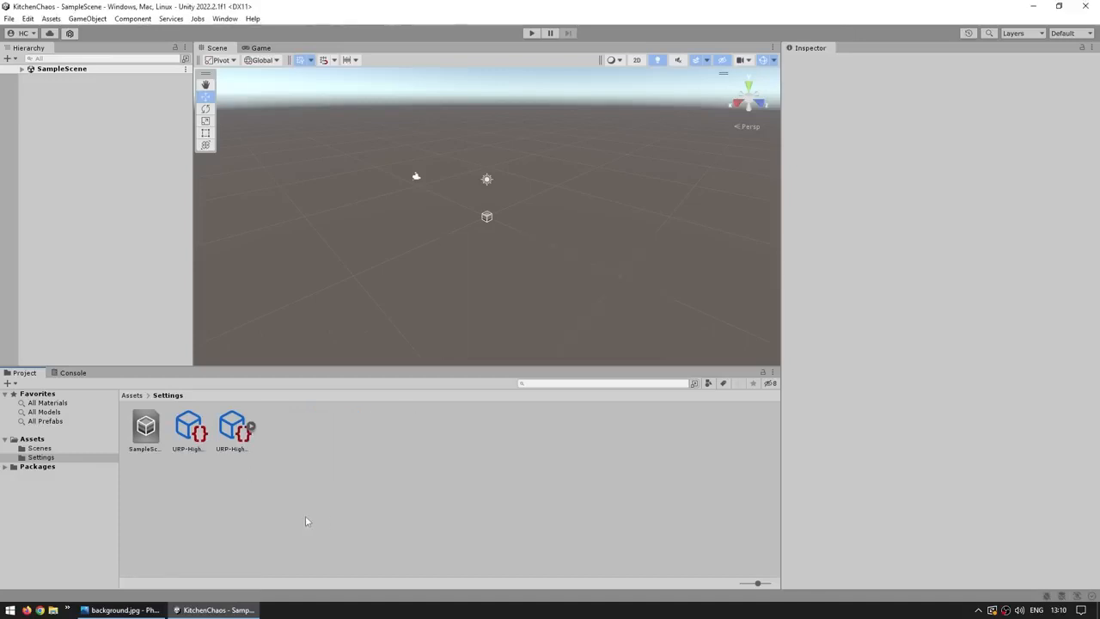
Step: Inspect the remaining URP-HighFidelity asset and its renderer, then clear the selection
{"action": "left_click", "coordinate": [8, 383]}
{"action": "mouse_move", "coordinate": [60, 295]}
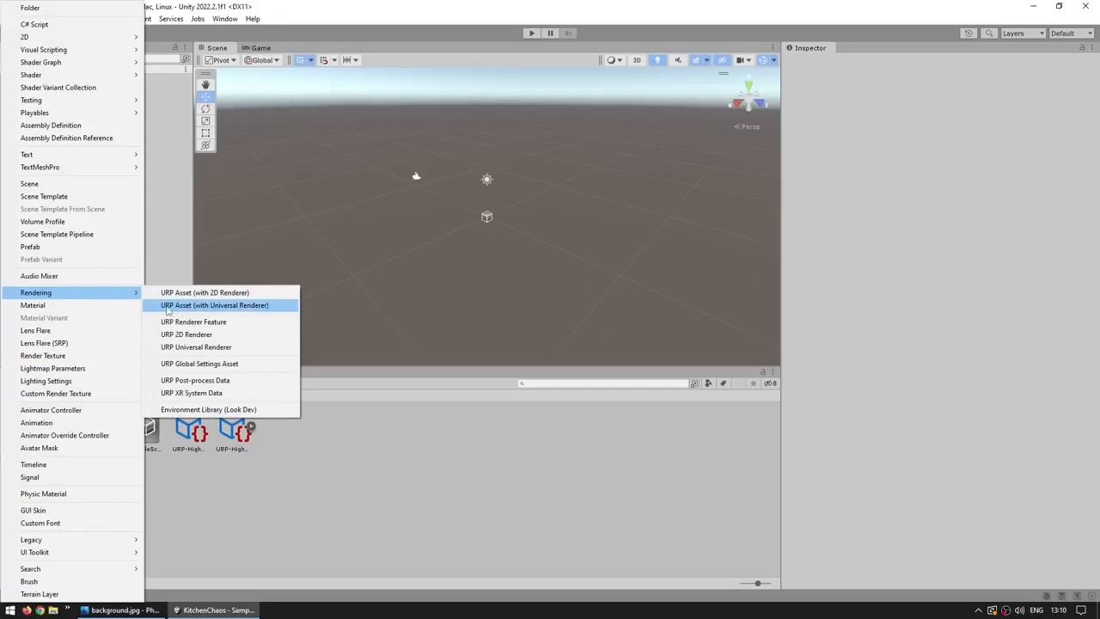
{"action": "left_click", "coordinate": [633, 456]}
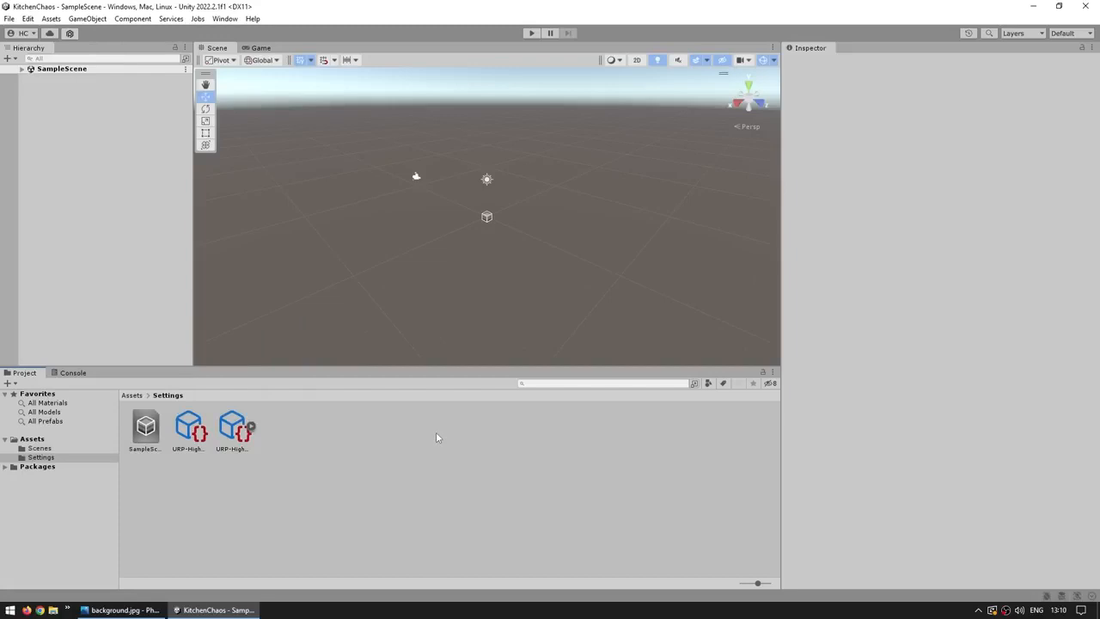
{"action": "left_click", "coordinate": [189, 428]}
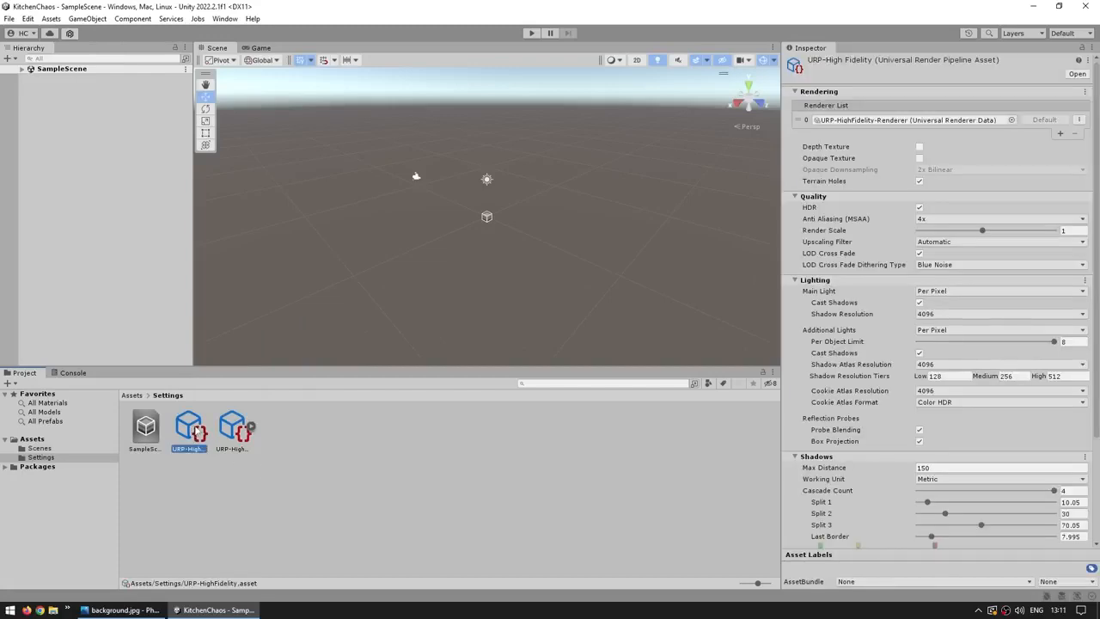
{"action": "left_click", "coordinate": [237, 430]}
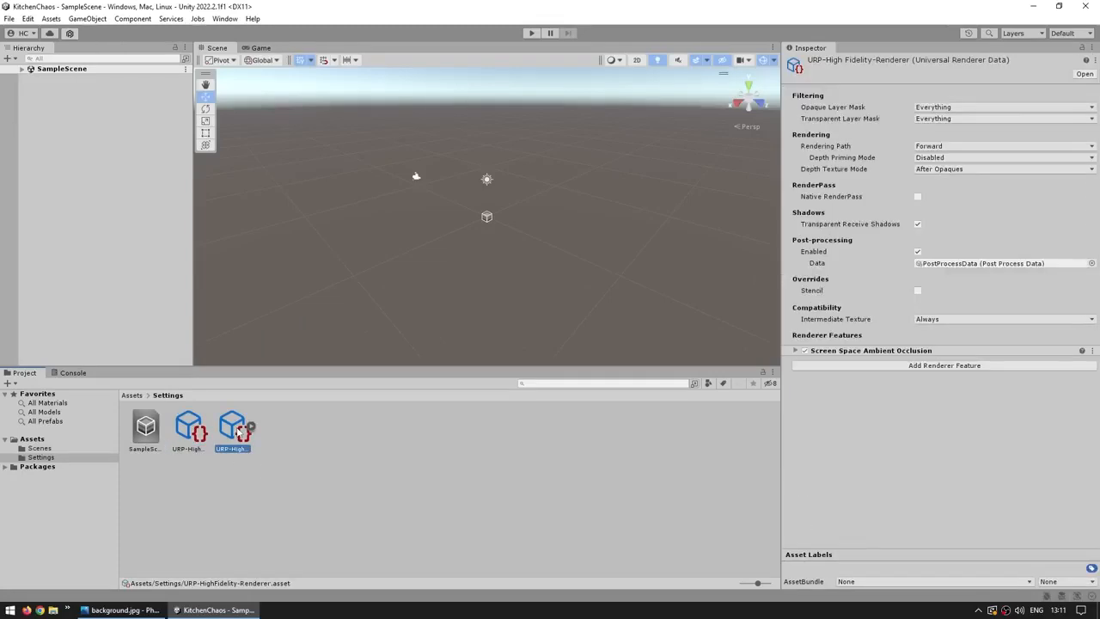
{"action": "left_click", "coordinate": [294, 447]}
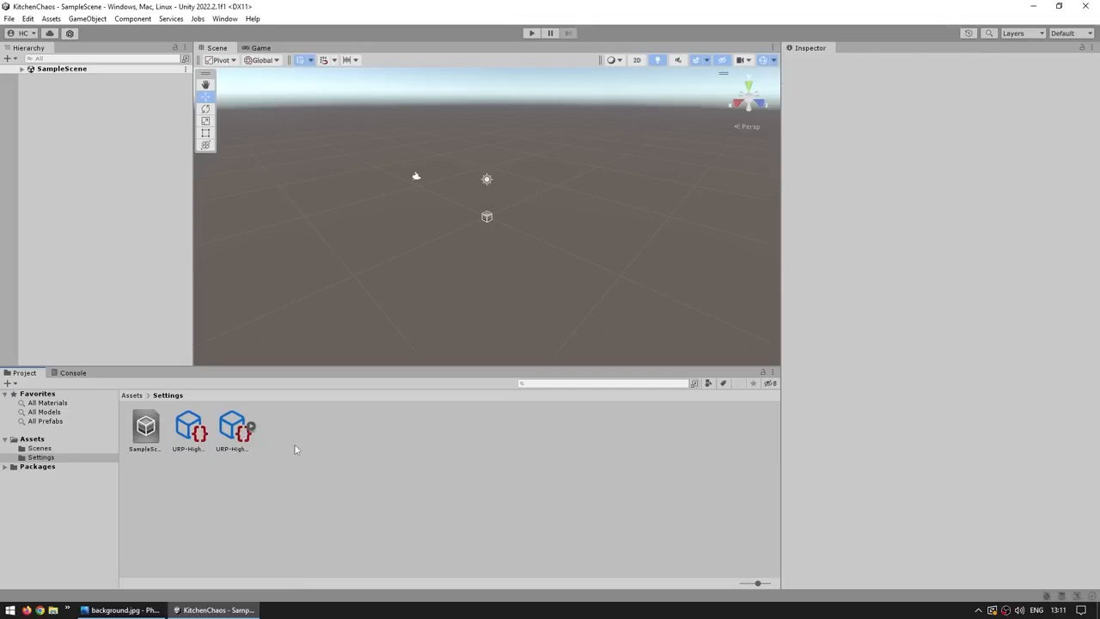